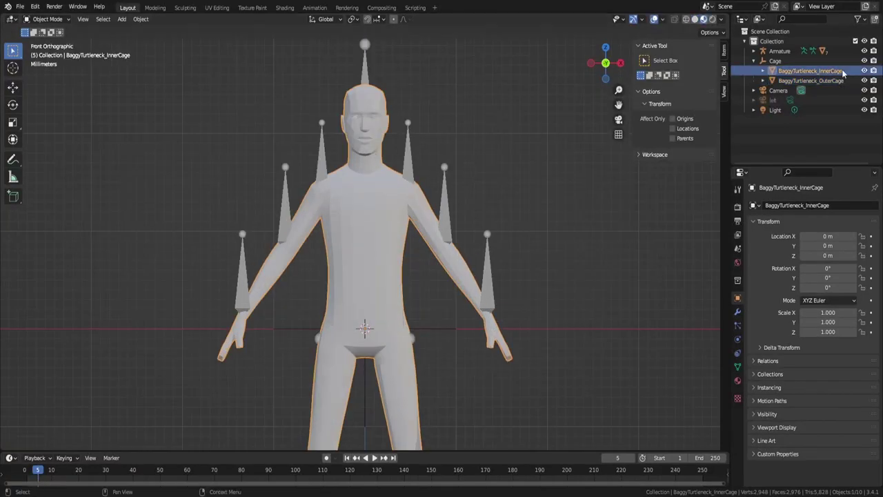
# - Select BaggyTurtleneck_OuterCage and enter Edit Mode on it
pyautogui.click(821, 80)
pyautogui.press('Tab')
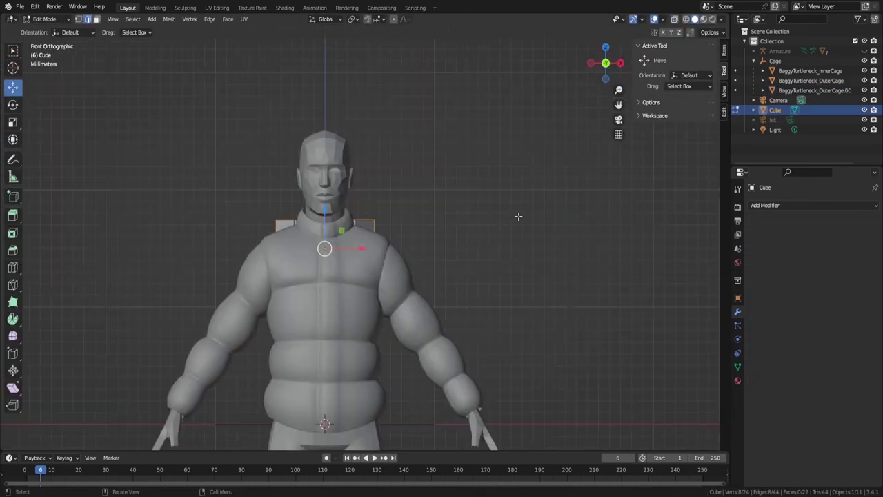
# - Orbit around the cube and character to a side view
pyautogui.moveTo(442, 281)
pyautogui.mouseDown(button='middle')
pyautogui.moveTo(522, 306)
pyautogui.moveTo(444, 218)
pyautogui.mouseUp(button='middle')
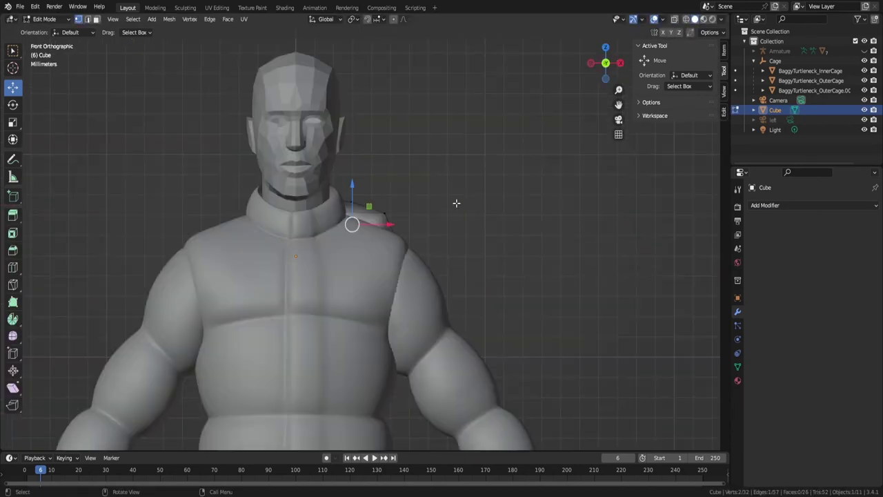
pyautogui.moveTo(345, 227); pyautogui.dragTo(404, 161, button='middle')
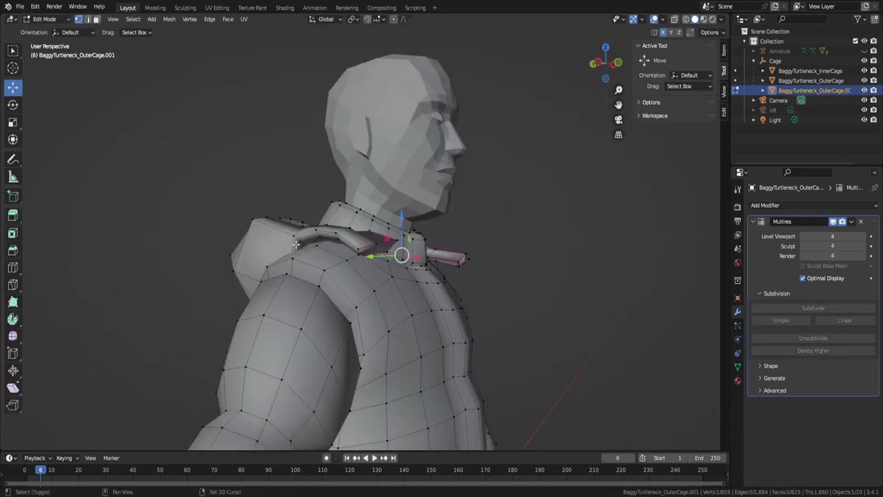
# - Turn the view side-on to the hood at the shoulder
pyautogui.moveTo(313, 188); pyautogui.dragTo(328, 161, button='middle')
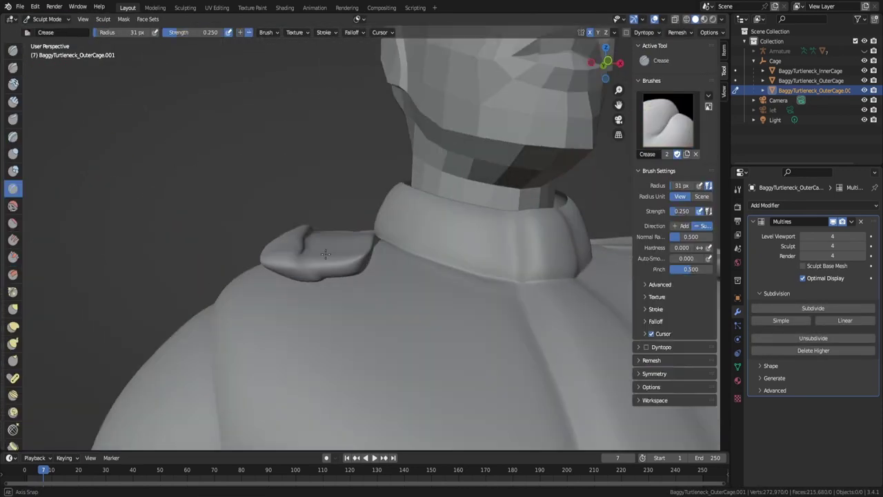
# - Orbit out to a full-body side view of the jacket
pyautogui.moveTo(325, 253); pyautogui.dragTo(393, 276, button='middle')
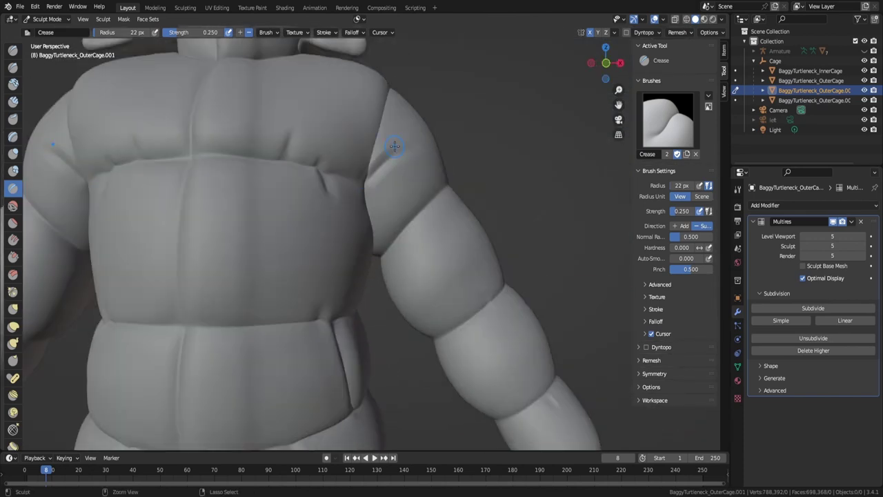
# - Save the file while checking the torso close-up and a side view of the jacket
pyautogui.moveTo(404, 335)
pyautogui.mouseDown(button='middle')
pyautogui.moveTo(491, 207)
pyautogui.moveTo(485, 238)
pyautogui.mouseUp(button='middle')
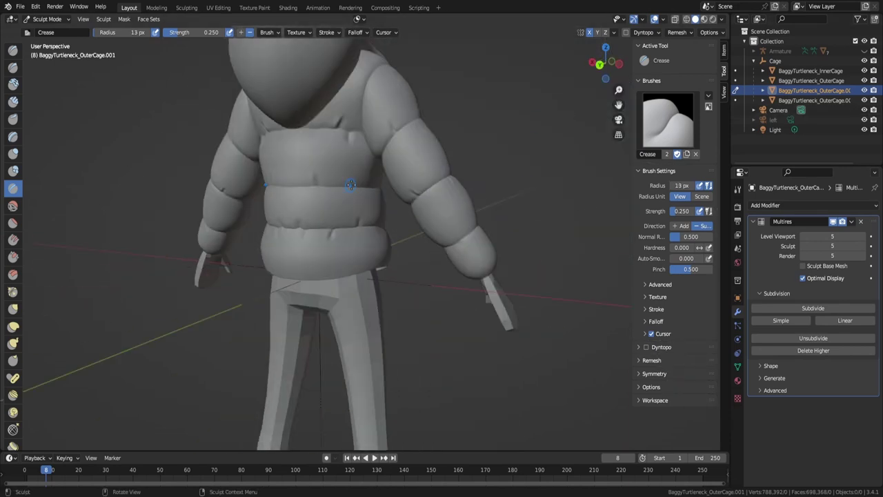
pyautogui.hotkey('ctrl', 's')
pyautogui.moveTo(351, 184); pyautogui.dragTo(389, 231, button='middle')
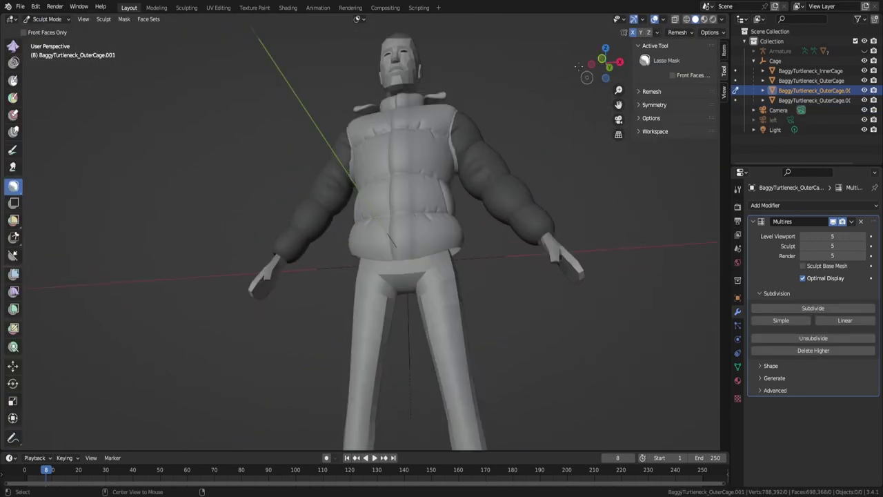
# - Review the jacket from behind, save the file, and zoom out to the full figure
pyautogui.moveTo(578, 66); pyautogui.dragTo(365, 172, button='middle')
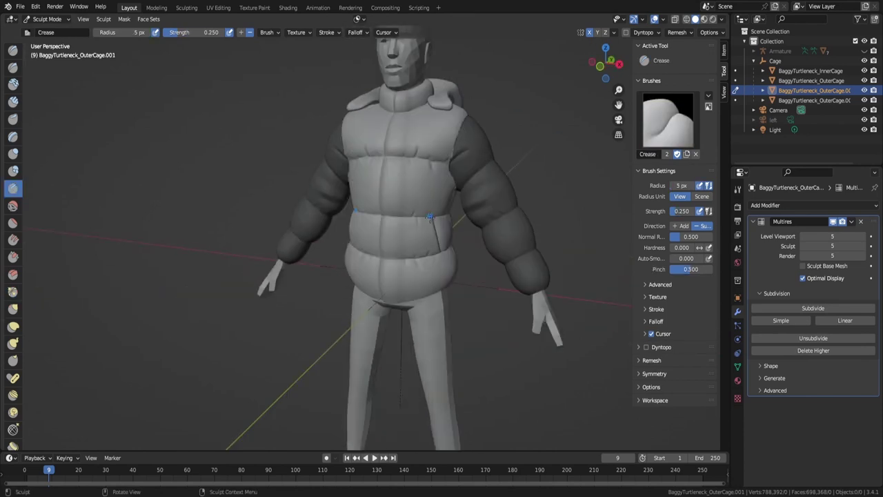
pyautogui.moveTo(430, 217)
pyautogui.mouseDown(button='middle')
pyautogui.moveTo(404, 90)
pyautogui.moveTo(384, 124)
pyautogui.moveTo(412, 189)
pyautogui.moveTo(330, 118)
pyautogui.mouseUp(button='middle')
pyautogui.hotkey('ctrl', 's')
pyautogui.scroll(-5, 309, 166)
pyautogui.moveTo(309, 166)
pyautogui.mouseDown(button='middle')
pyautogui.moveTo(373, 193)
pyautogui.moveTo(352, 222)
pyautogui.mouseUp(button='middle')
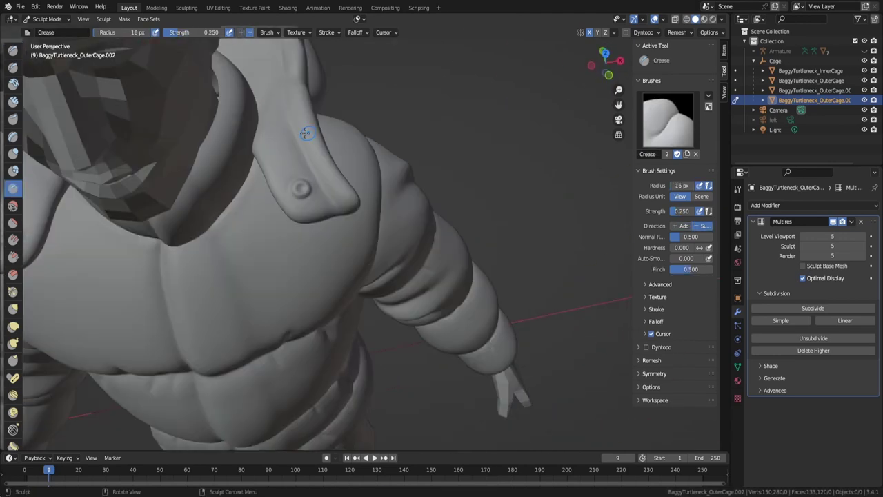
# - Check the shoulder flap from a lower front view and save LayeredClothingTemplate.blend
pyautogui.moveTo(305, 132); pyautogui.dragTo(354, 228, button='middle')
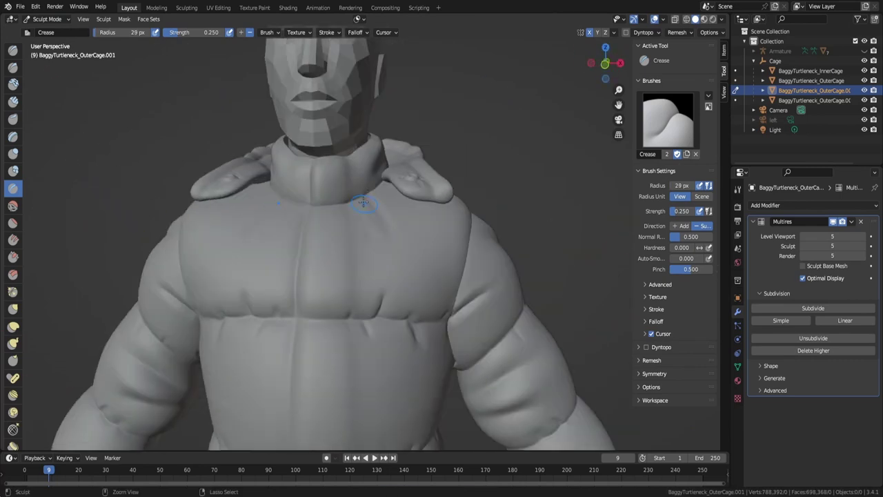
pyautogui.hotkey('ctrl', 's')
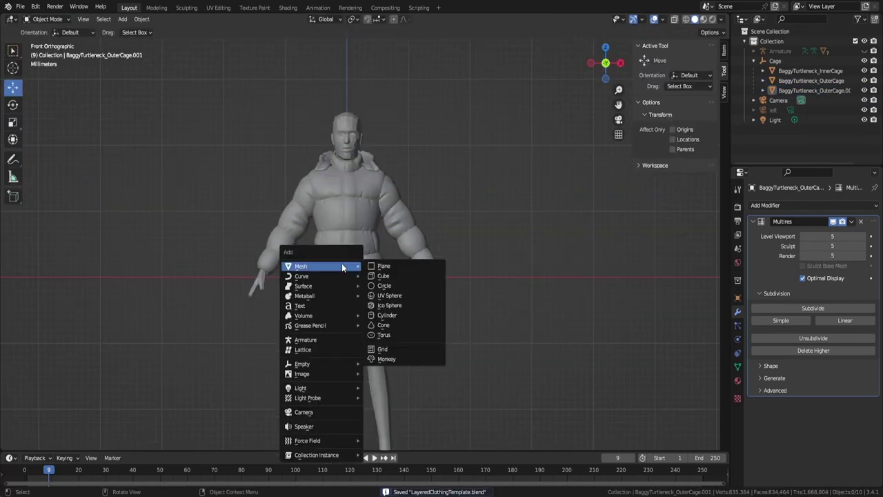
# - Add a plane mesh, frame it in the view, and enter Edit Mode on it
pyautogui.click(383, 266)
pyautogui.press('KP_Decimal')
pyautogui.press('Tab')
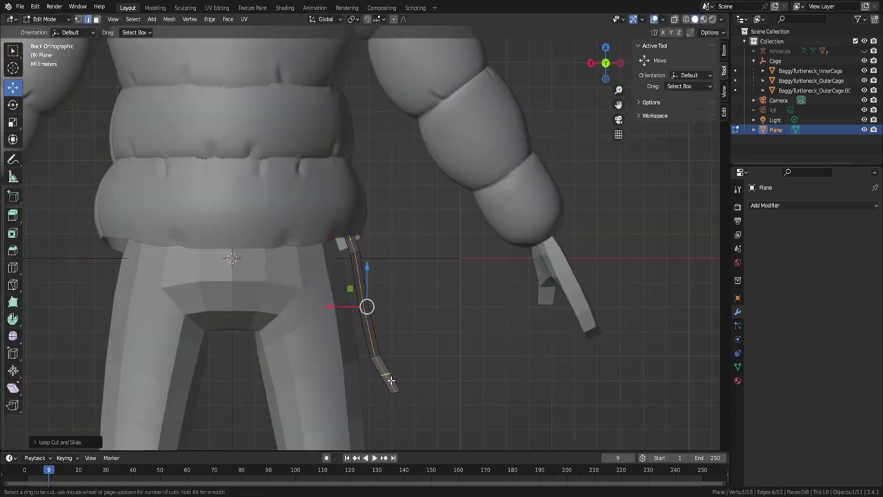
pyautogui.moveTo(391, 380)
pyautogui.mouseDown(button='middle')
pyautogui.moveTo(425, 368)
pyautogui.moveTo(378, 302)
pyautogui.mouseUp(button='middle')
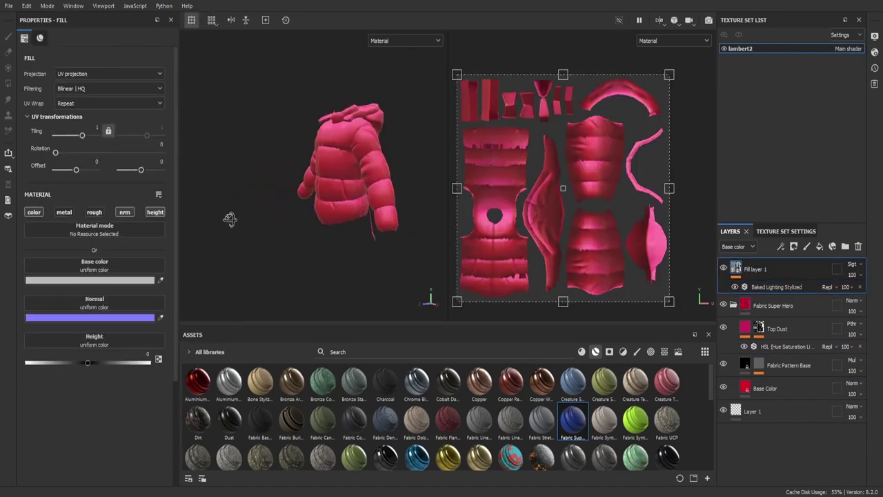
# - Select the Fabric Pattern Base layer and tune the grime mask's blur, balance and contrast
pyautogui.click(744, 367)
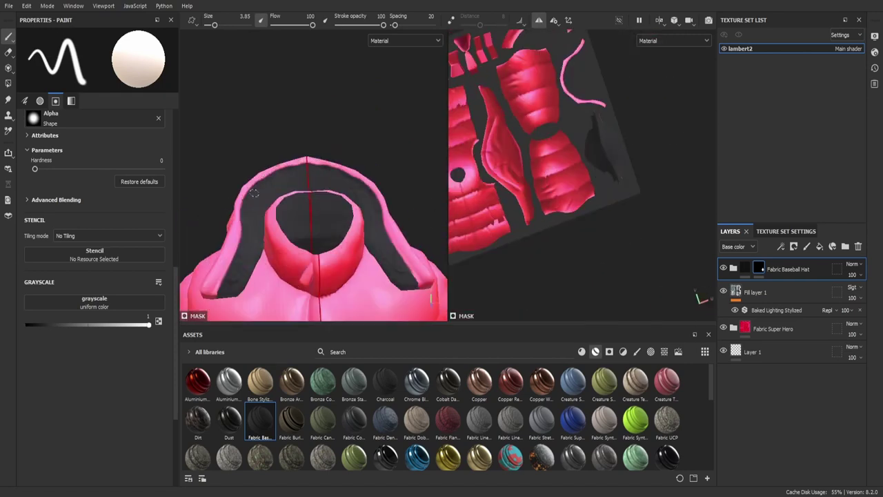
pyautogui.scroll(5, 248, 226)
pyautogui.scroll(3, 559, 166)
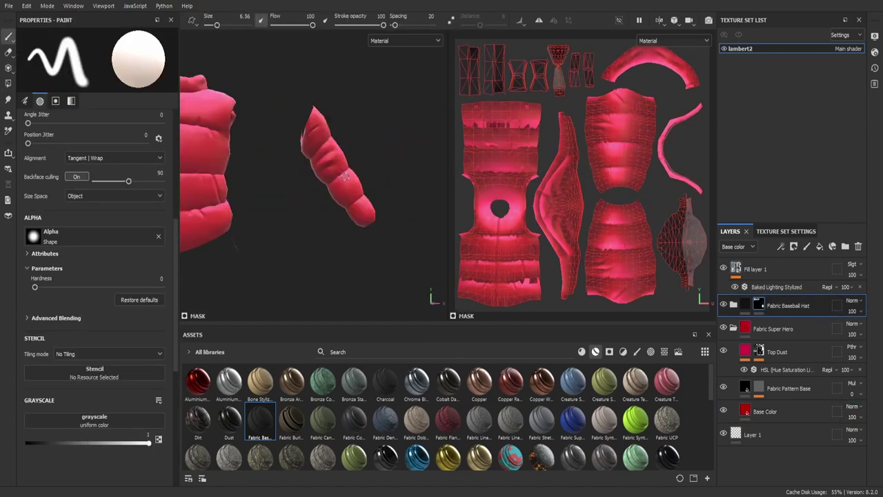
pyautogui.moveTo(55, 126); pyautogui.dragTo(38, 126)
pyautogui.moveTo(118, 166); pyautogui.dragTo(160, 166)
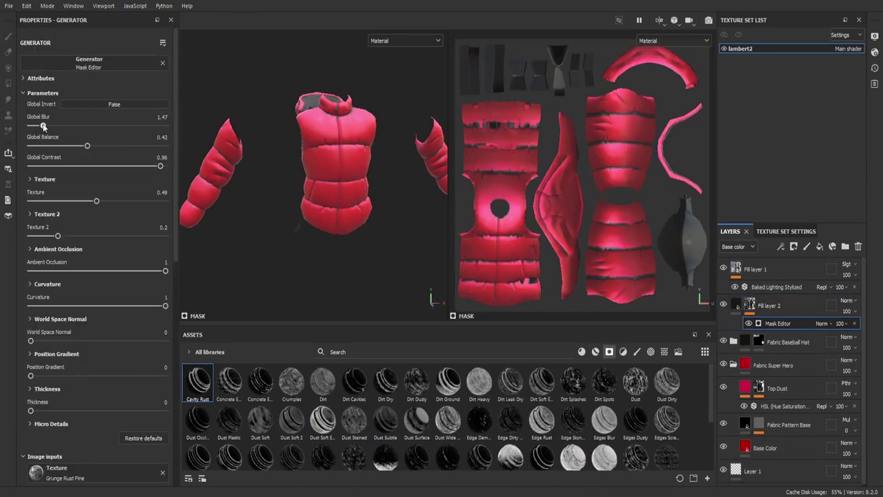
pyautogui.moveTo(118, 146); pyautogui.dragTo(107, 146)
pyautogui.keyDown('alt'); pyautogui.moveTo(440, 233); pyautogui.dragTo(373, 178); pyautogui.keyUp('alt')
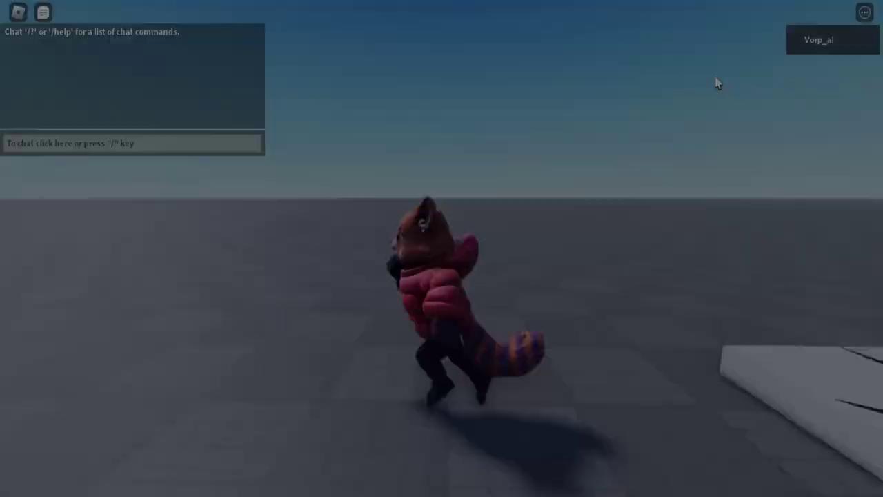